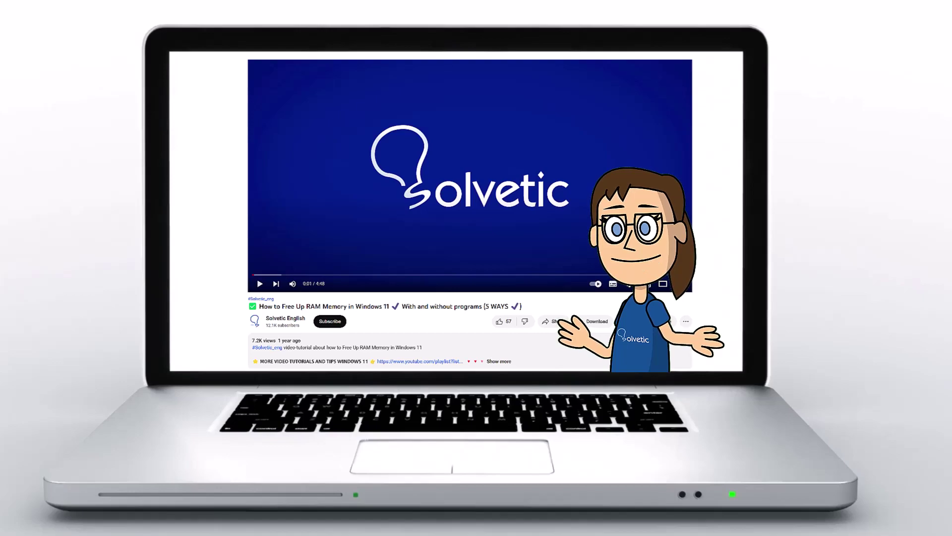
Step: Set the Roblox Player shortcut's compatibility mode to Windows 7 in its Properties
left_click(504, 362)
scroll(470, 213, "down", 3)
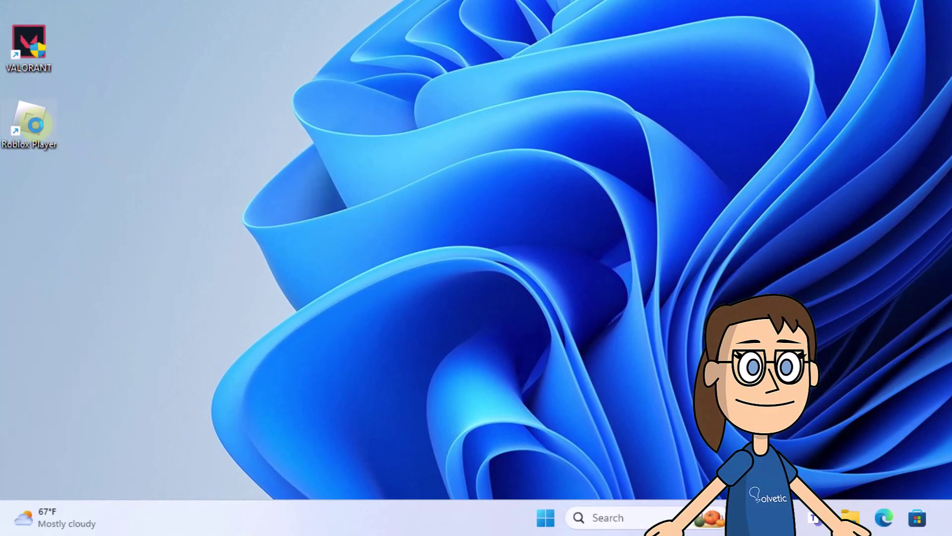
right_click(37, 123)
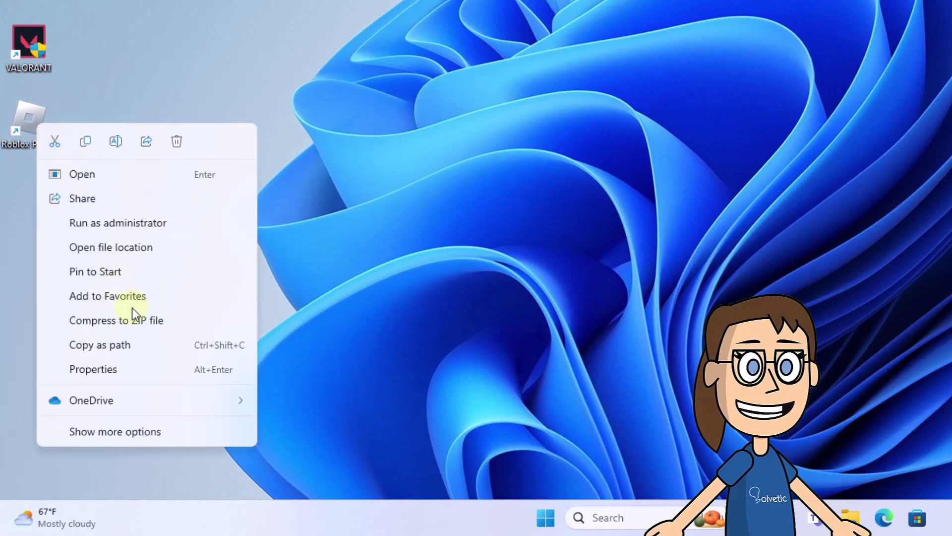
left_click(157, 370)
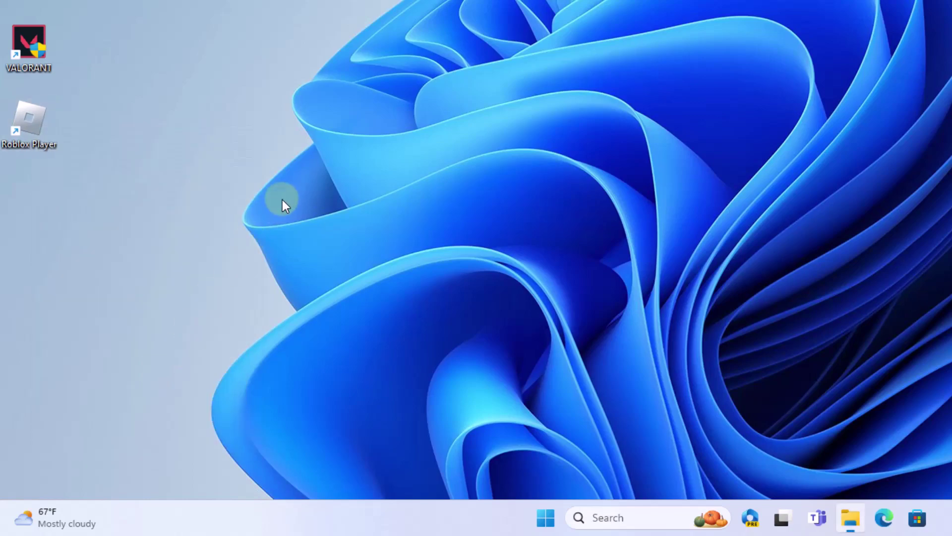
left_click(271, 114)
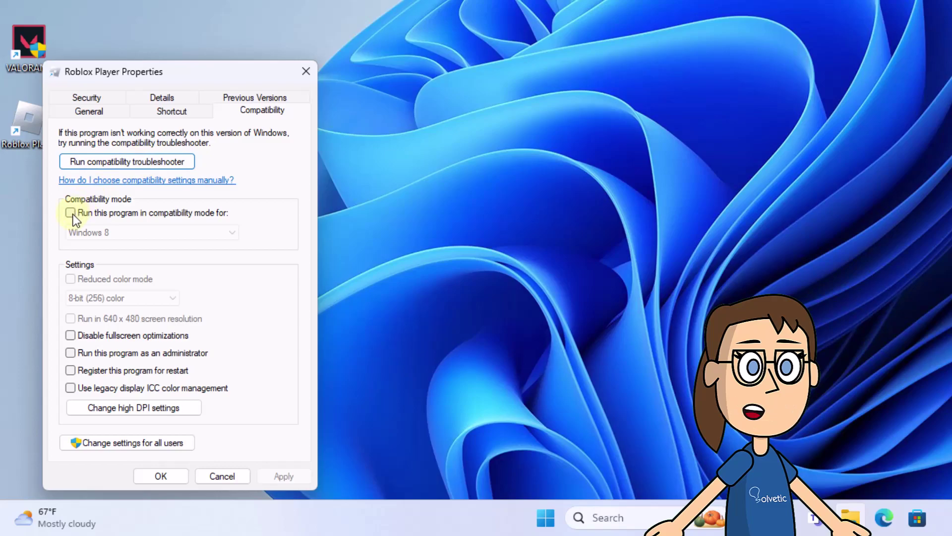
left_click(90, 233)
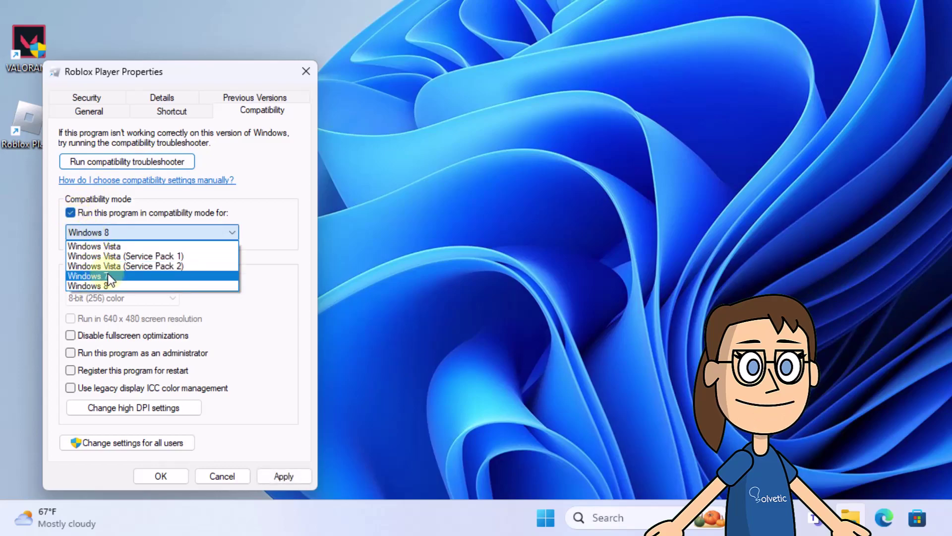
left_click(108, 274)
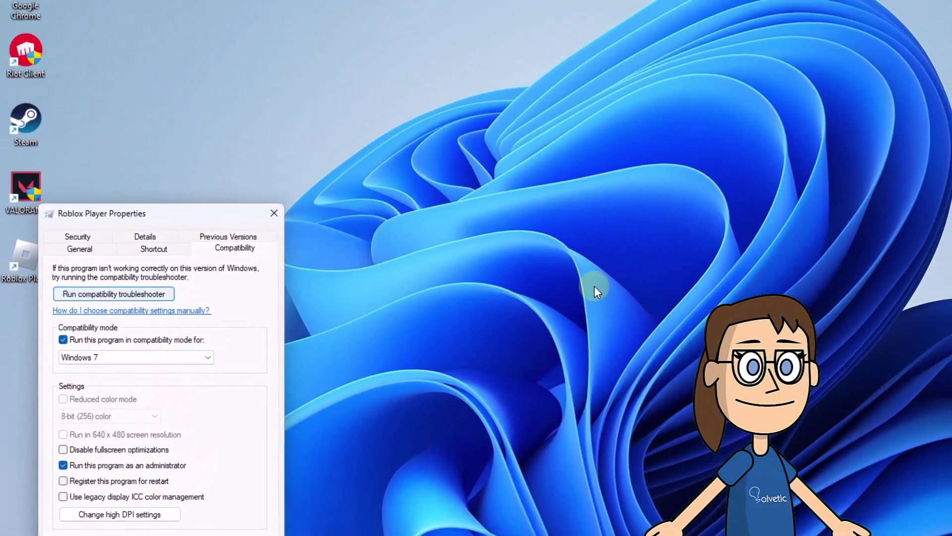
Step: Run the compatibility troubleshooter on Roblox Player for a display problem, accept its recommended settings, and apply
left_click(114, 294)
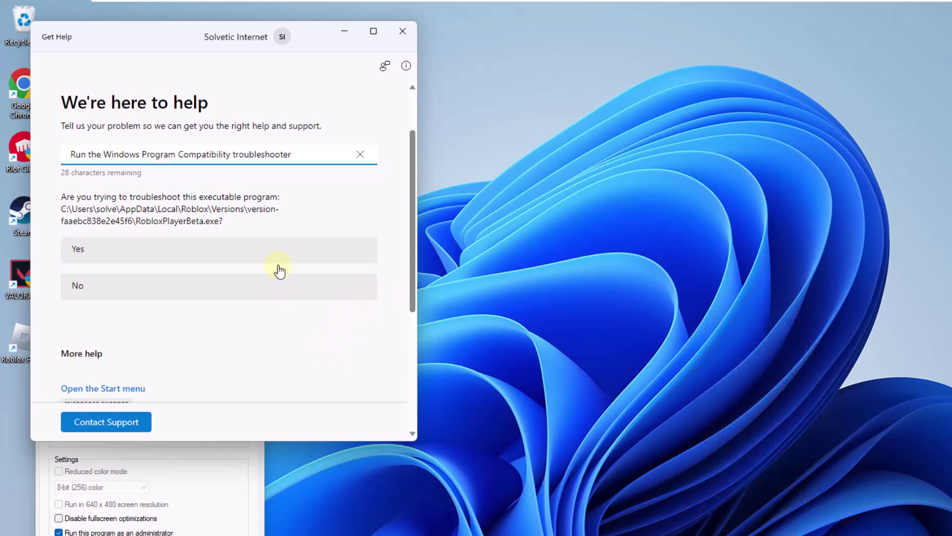
left_click(217, 263)
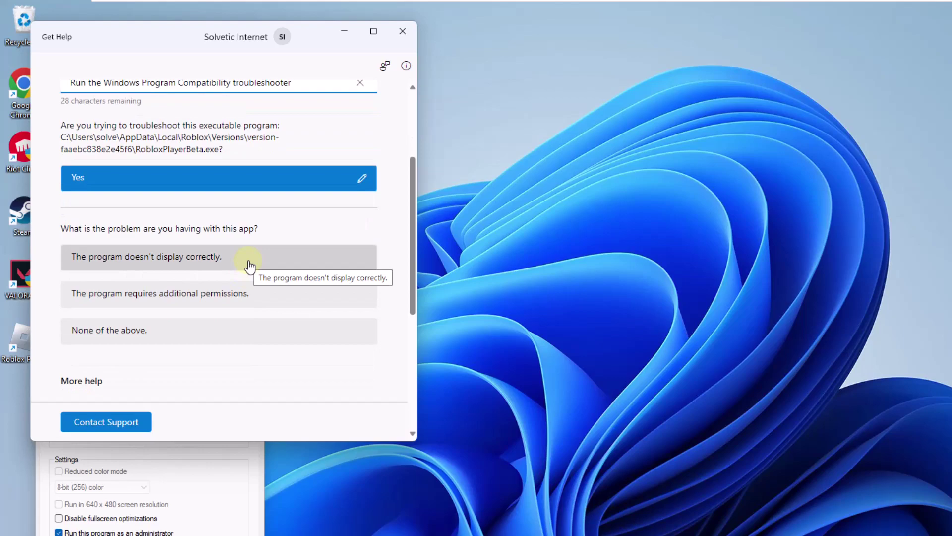
left_click(249, 267)
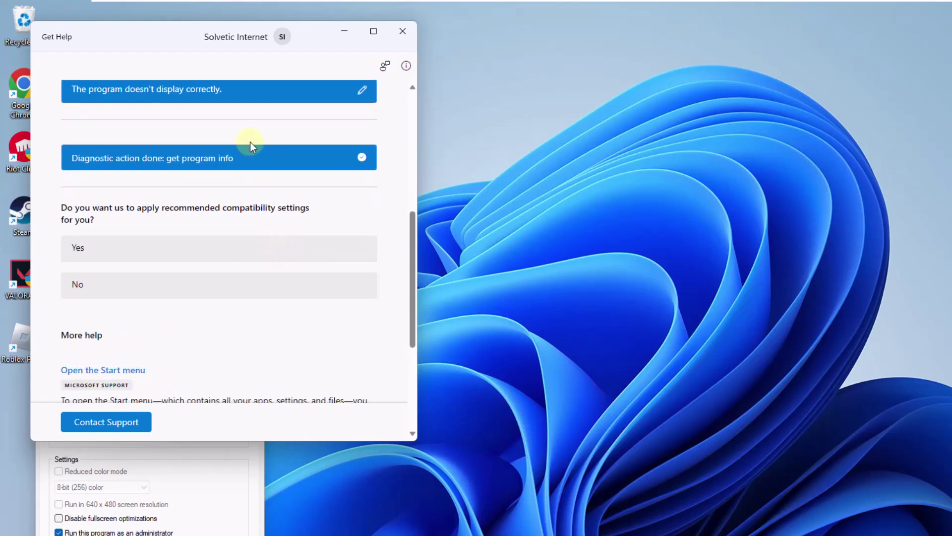
left_click(226, 251)
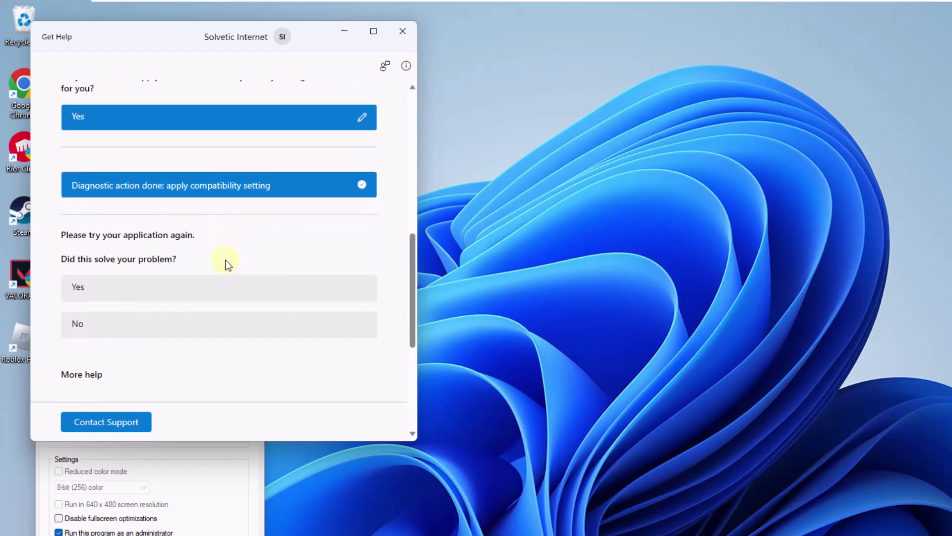
left_click(218, 293)
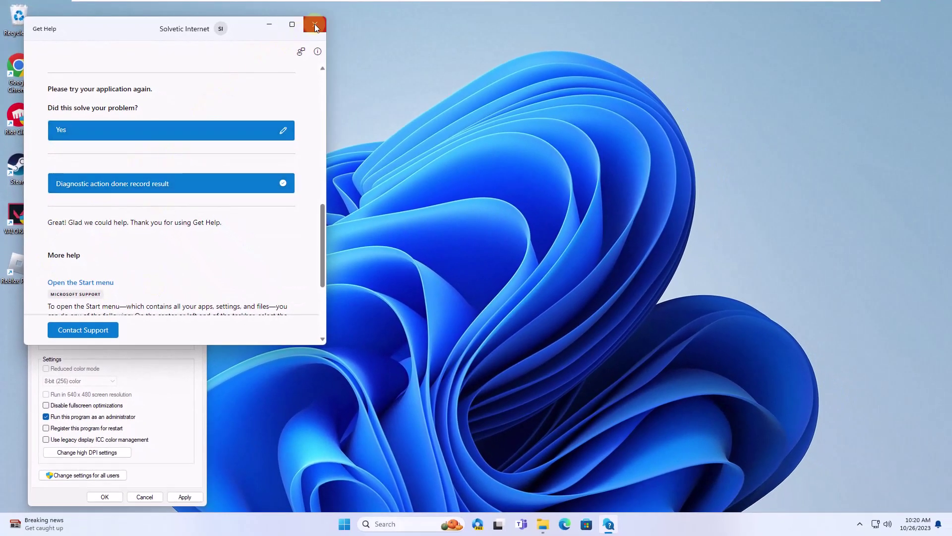
left_click(314, 24)
left_click(184, 497)
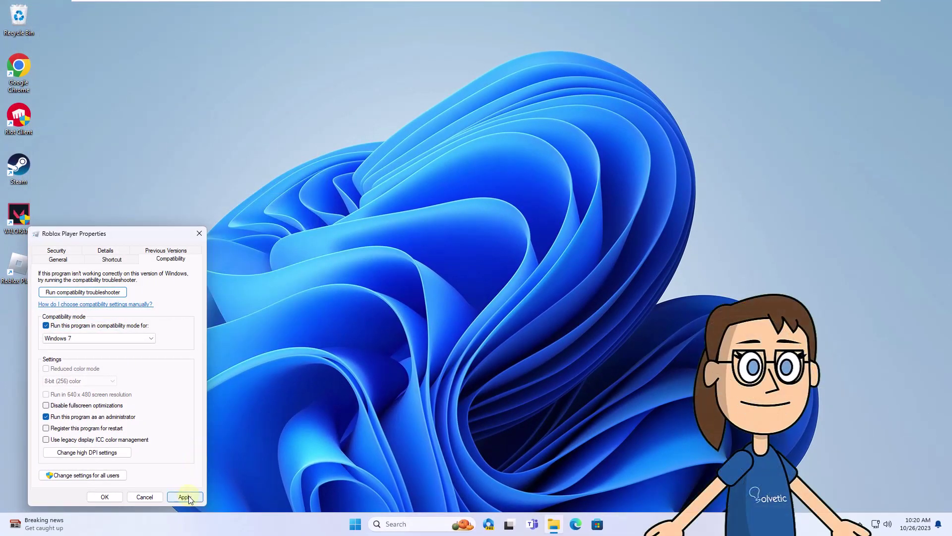
Step: Save the Properties, let Roblox open with administrator rights on its log-in screen, then close it
left_click(106, 496)
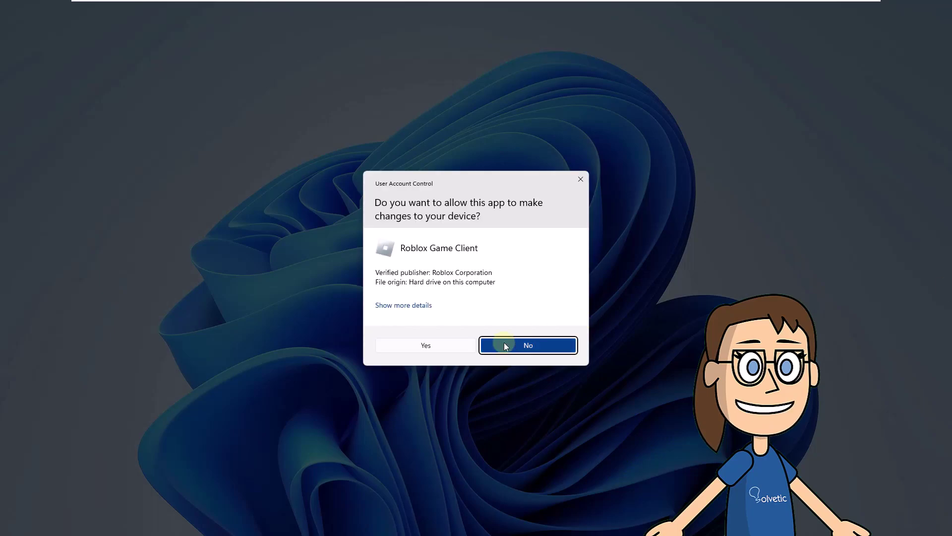
left_click(450, 347)
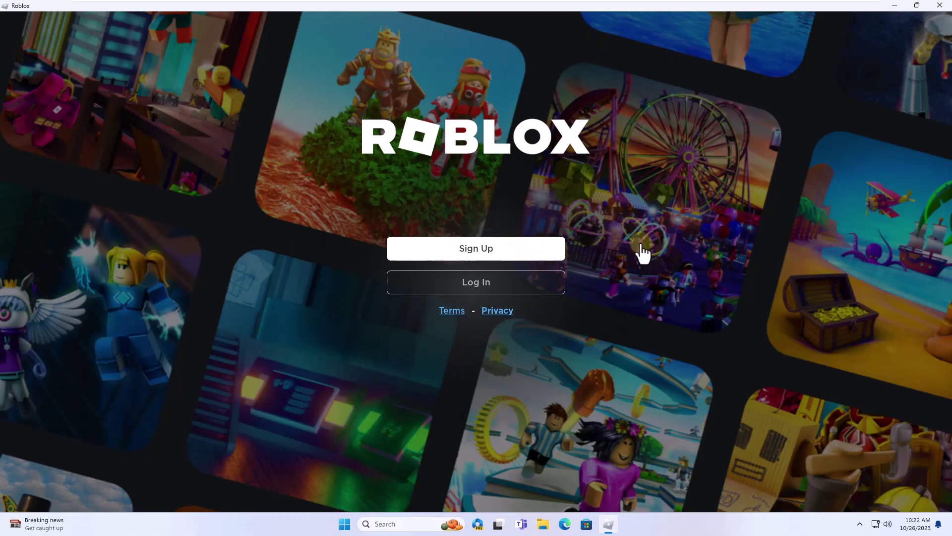
left_click(939, 5)
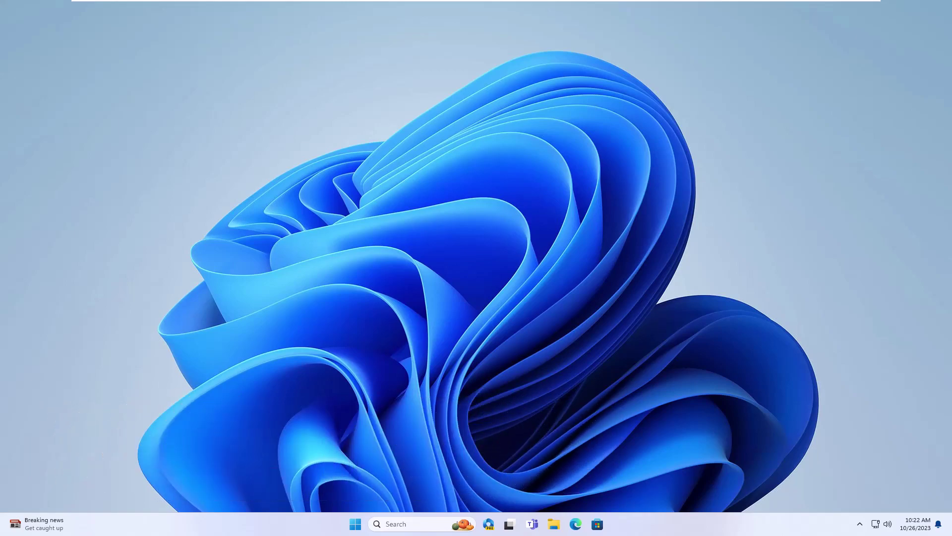
Step: Open Settings > Apps > Installed apps and scroll down to Roblox Player
left_click(354, 524)
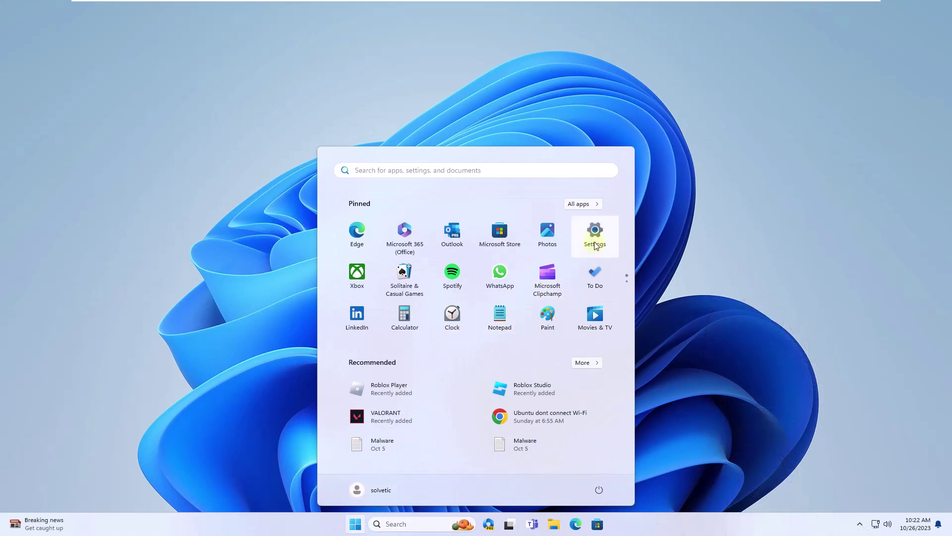
left_click(595, 238)
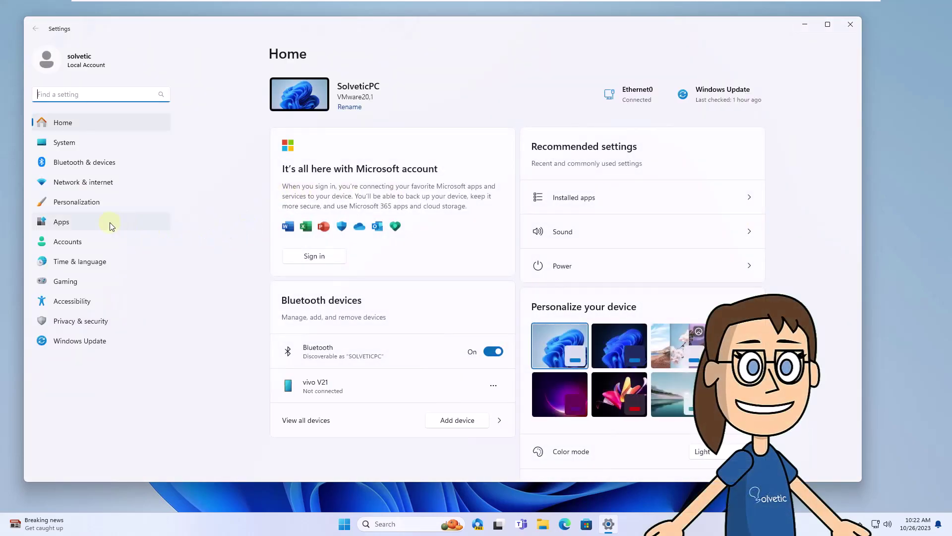
left_click(110, 223)
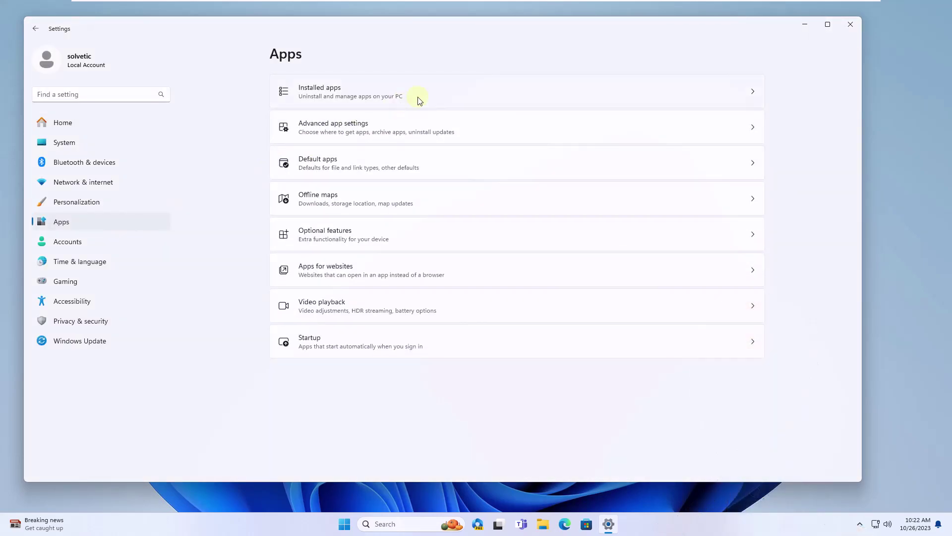
left_click(417, 98)
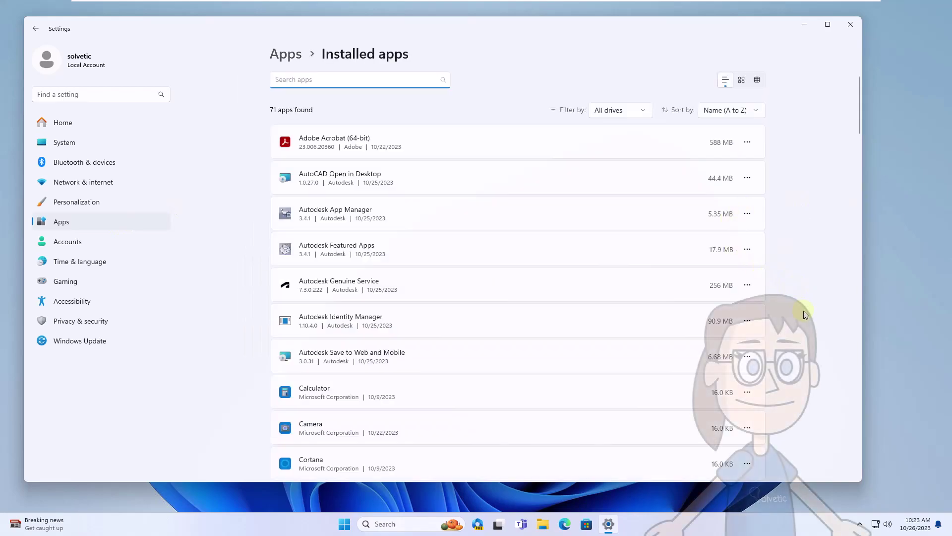
scroll(709, 253, "down", 10)
scroll(518, 275, "down", 20)
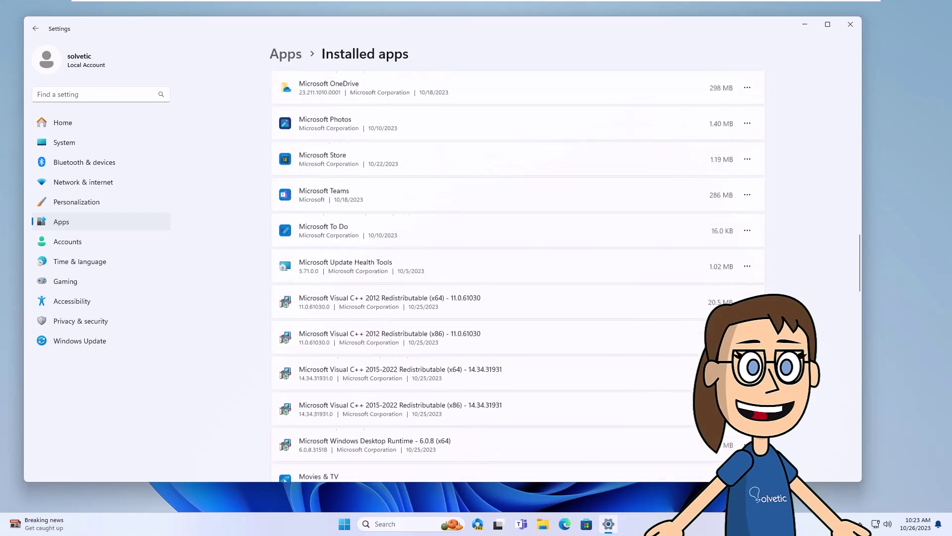
scroll(628, 312, "down", 5)
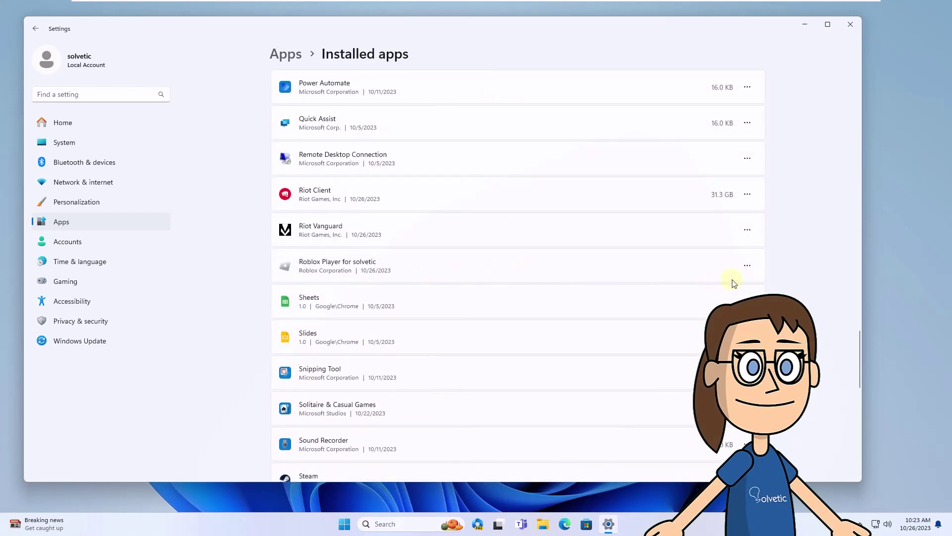
Step: Uninstall Roblox Player from Installed apps, dismiss the completion message, and close Settings
left_click(745, 269)
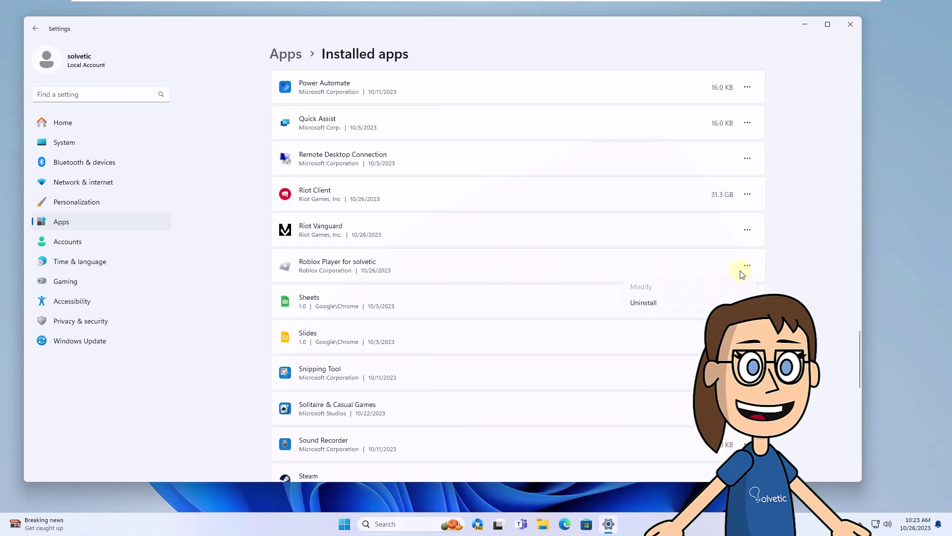
left_click(705, 302)
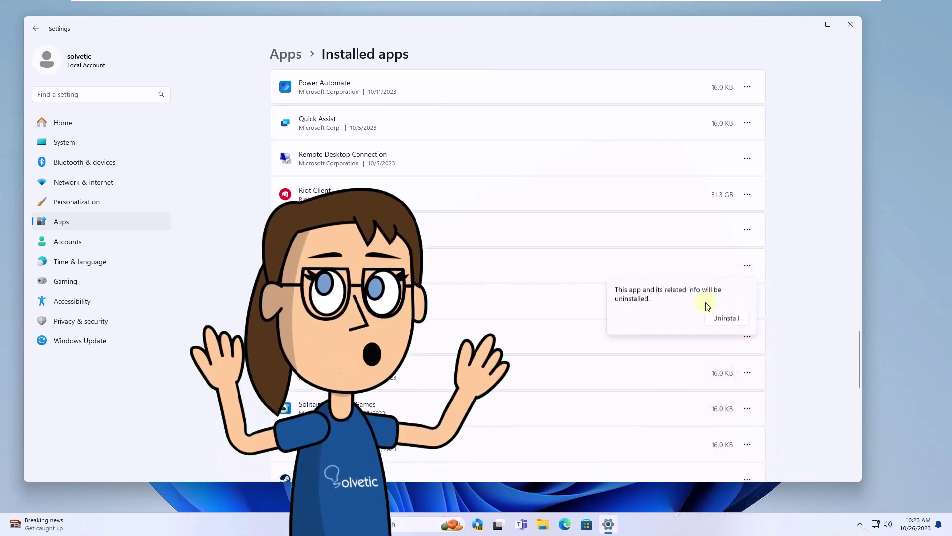
left_click(726, 318)
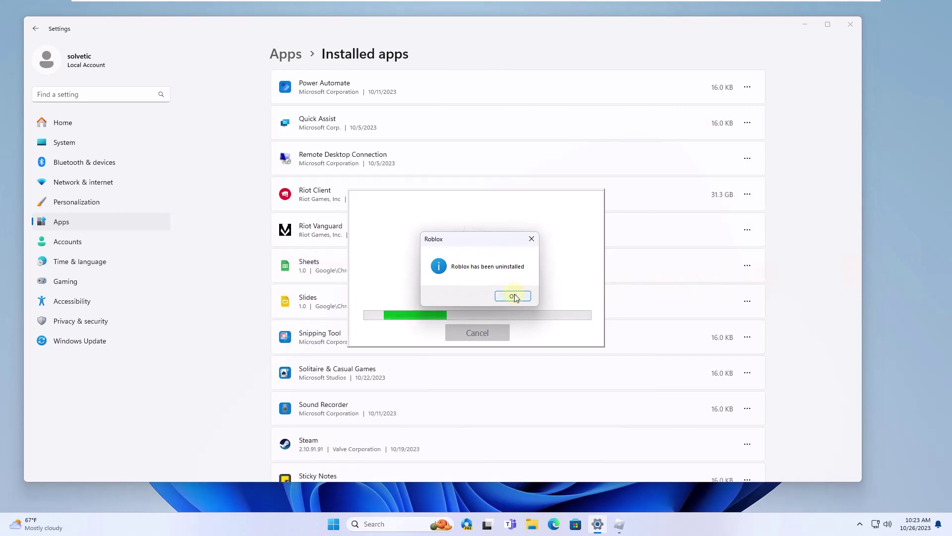
left_click(512, 296)
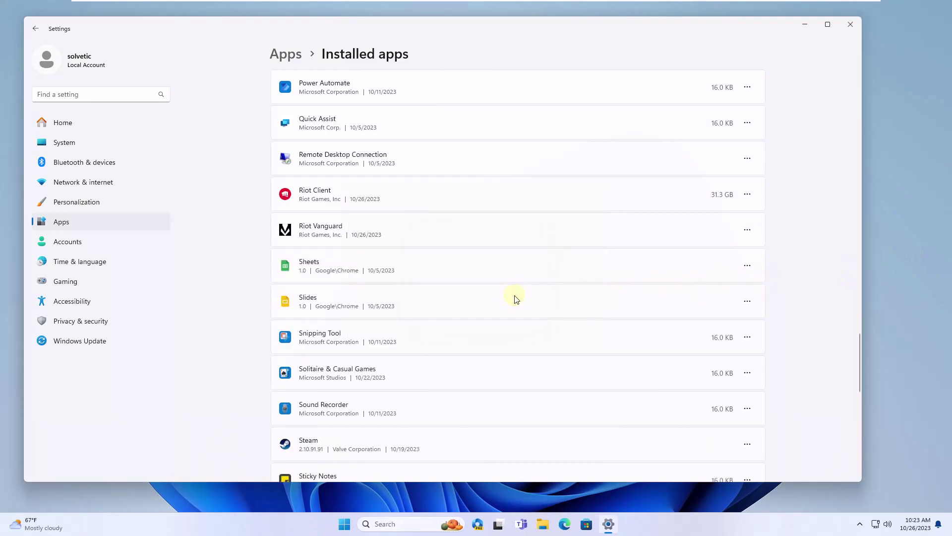
left_click(851, 30)
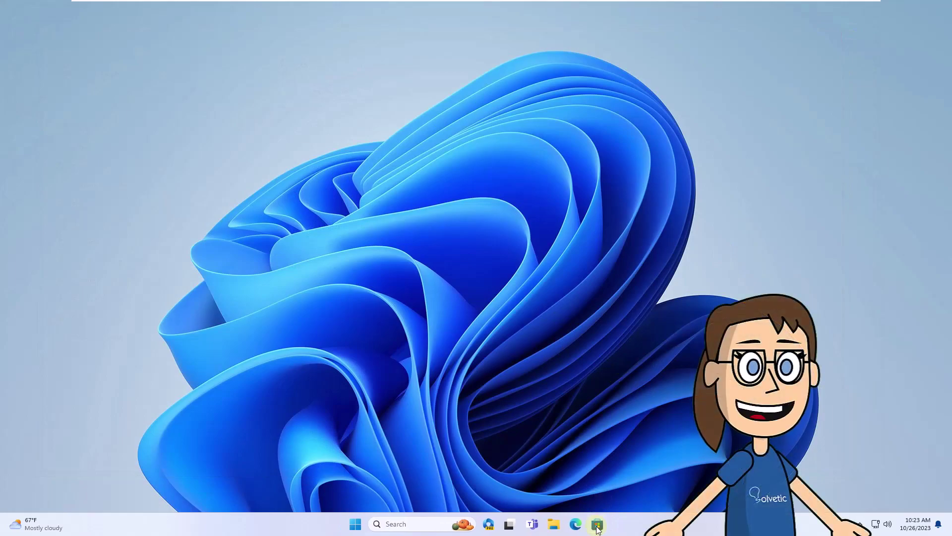
Step: Search Microsoft Store for 'roblox' and open the Roblox product page
left_click(597, 525)
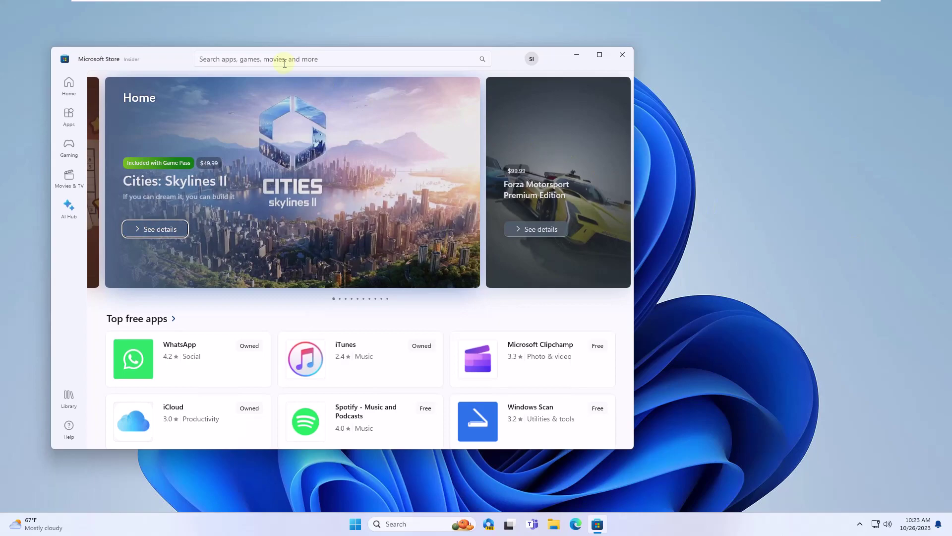
left_click(288, 63)
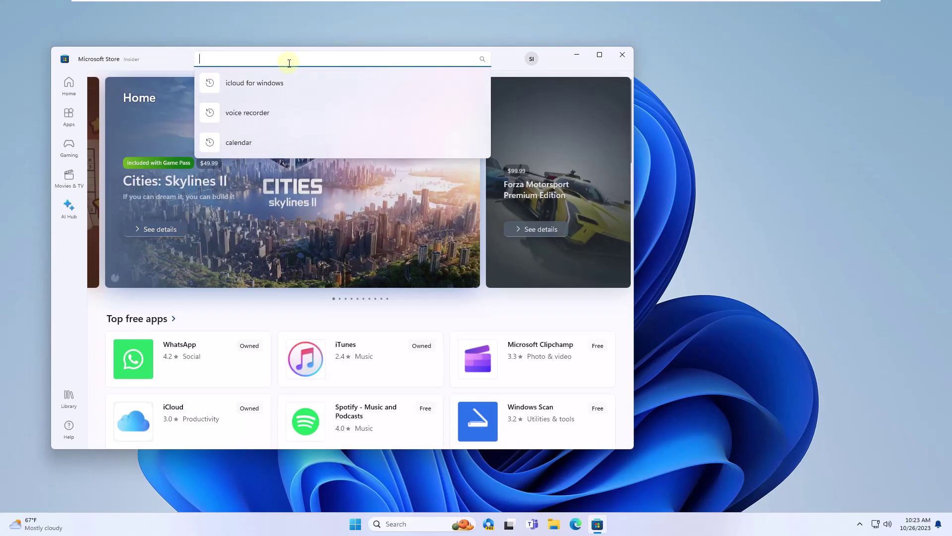
type("roblox")
key("Return")
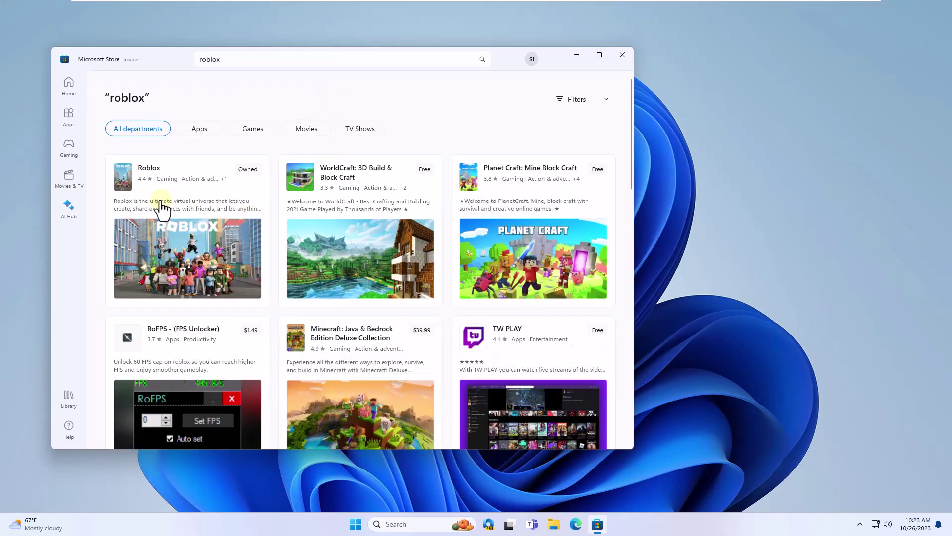
left_click(193, 237)
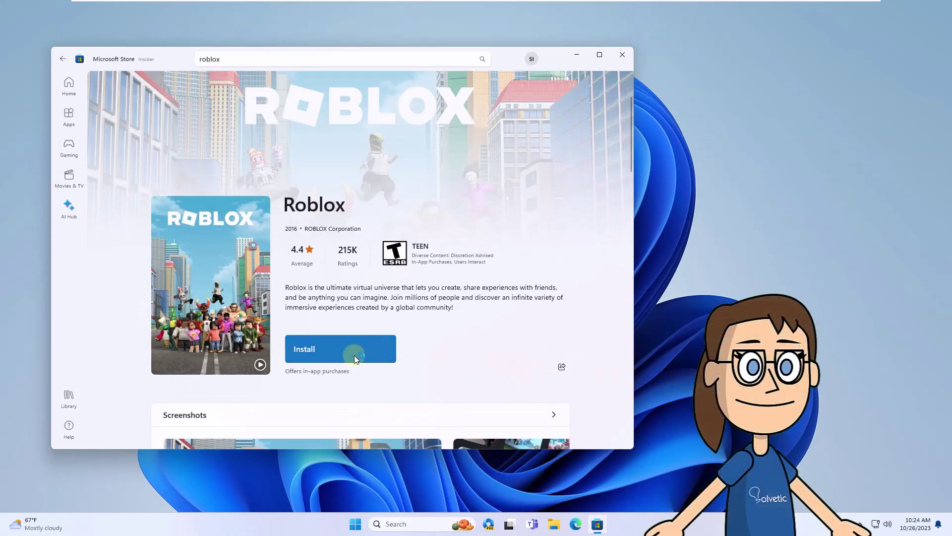
Step: Install Roblox from the Store page and launch it with Play once installed
left_click(349, 355)
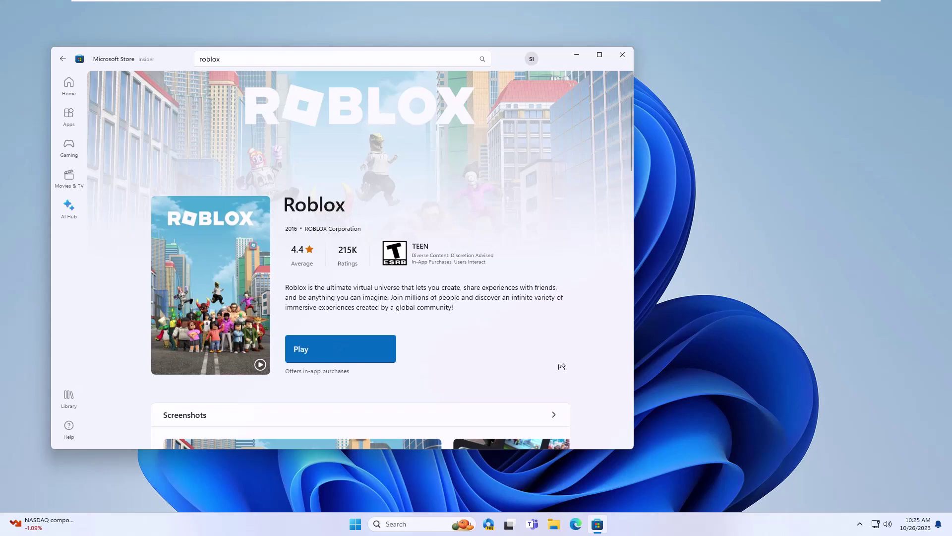
left_click(347, 352)
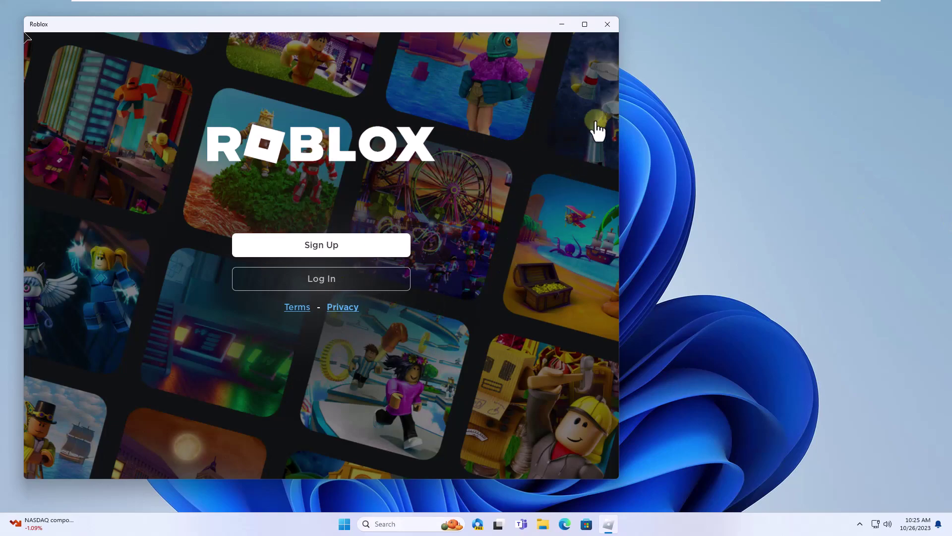
Step: Close the Roblox window to return to the desktop
left_click(608, 25)
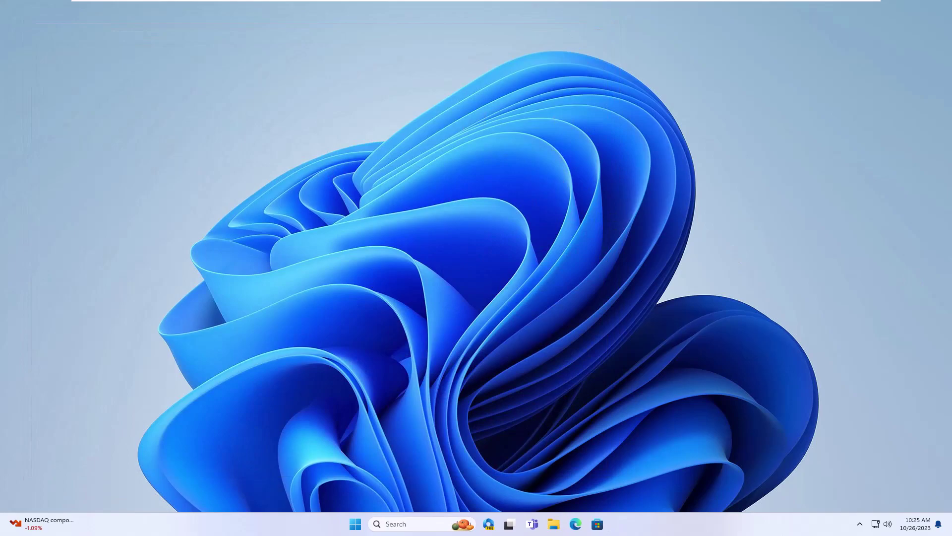